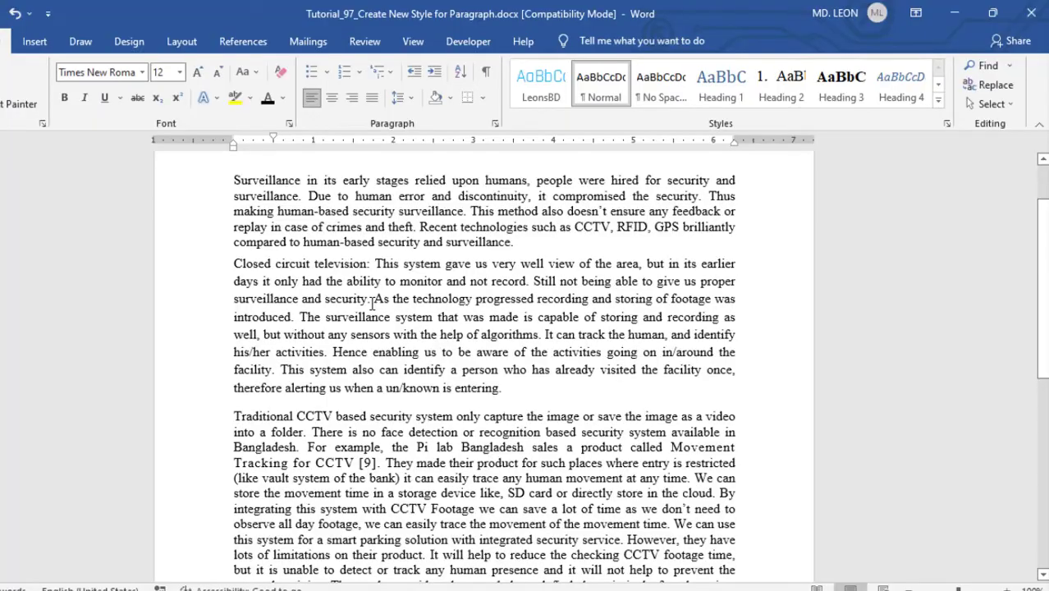
# Put the cursor in the second paragraph of Tutorial_97 and pick LeonsBD from the Styles gallery.
pyautogui.click(371, 301)
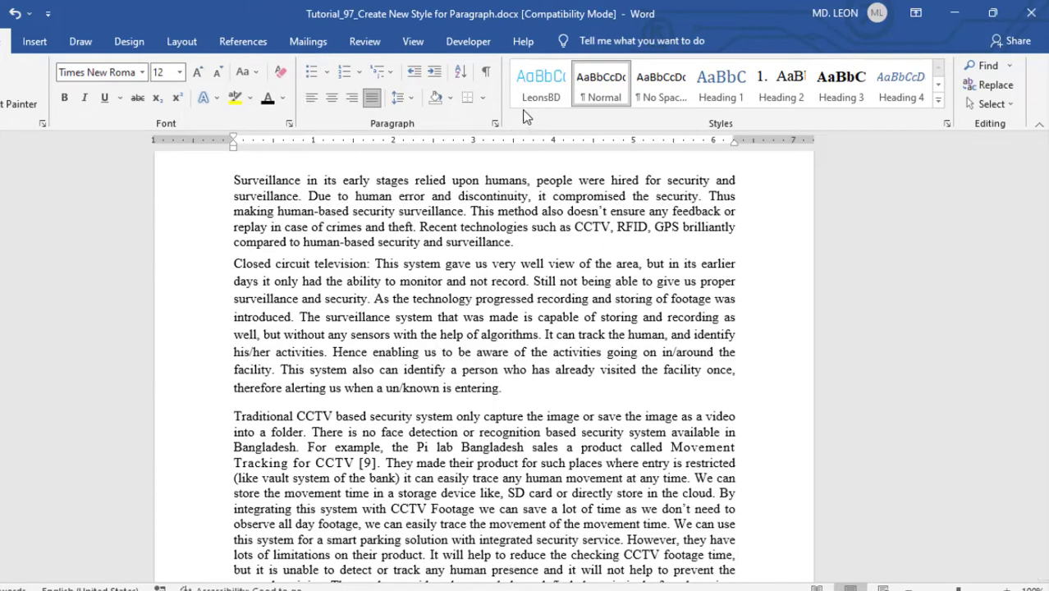
pyautogui.click(542, 91)
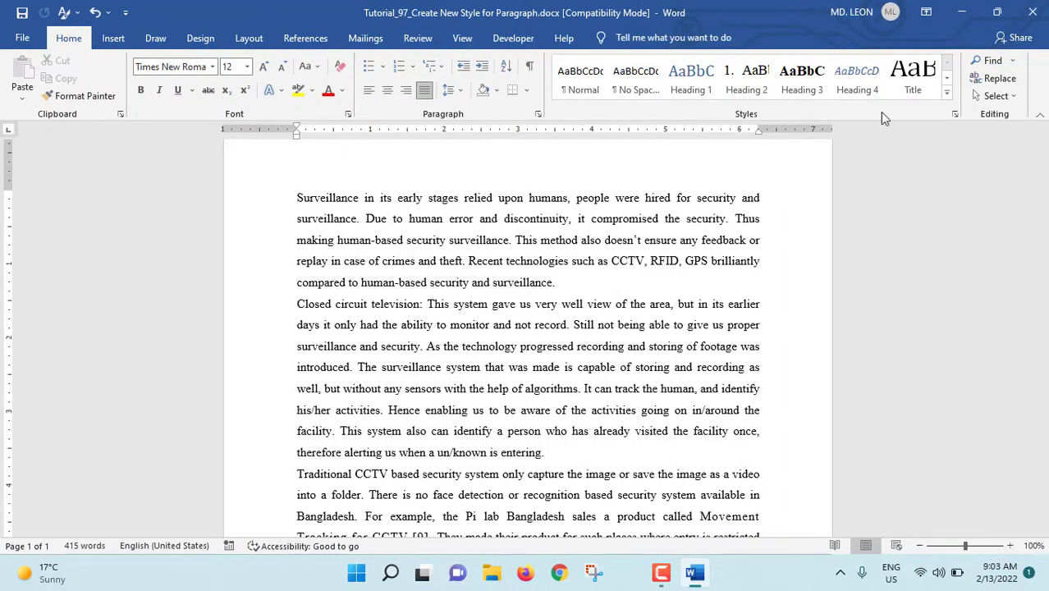
# Start a new style named LeonsBD and expand its full definition dialog.
pyautogui.click(947, 96)
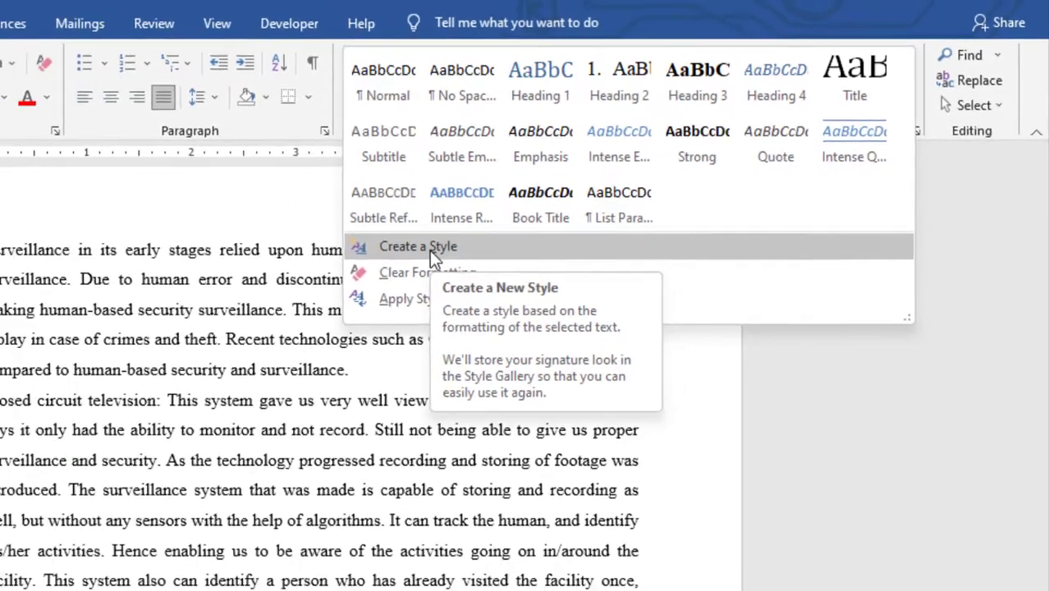
pyautogui.press('Escape')
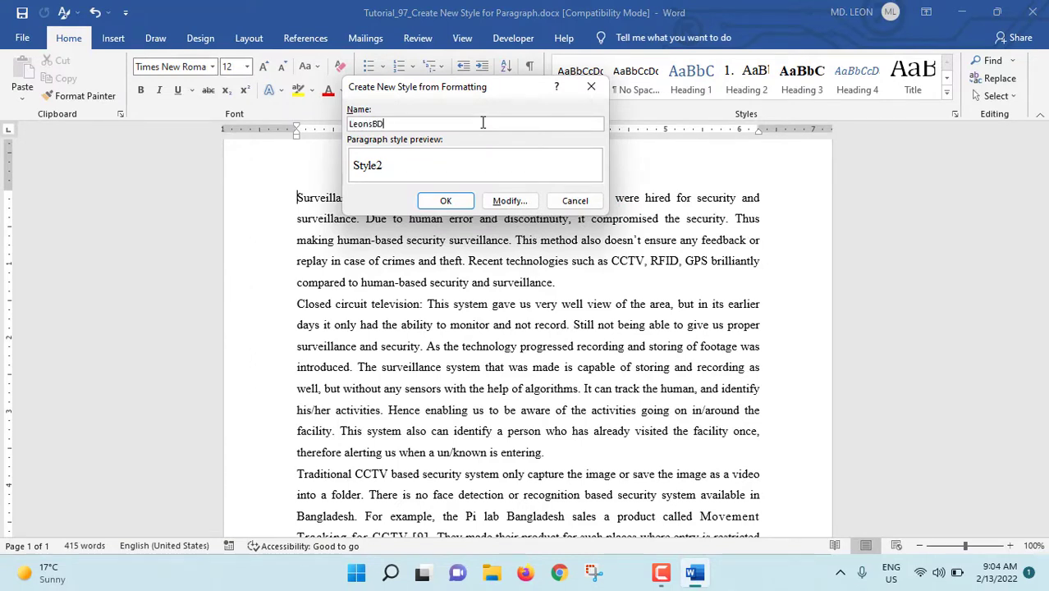
pyautogui.click(509, 201)
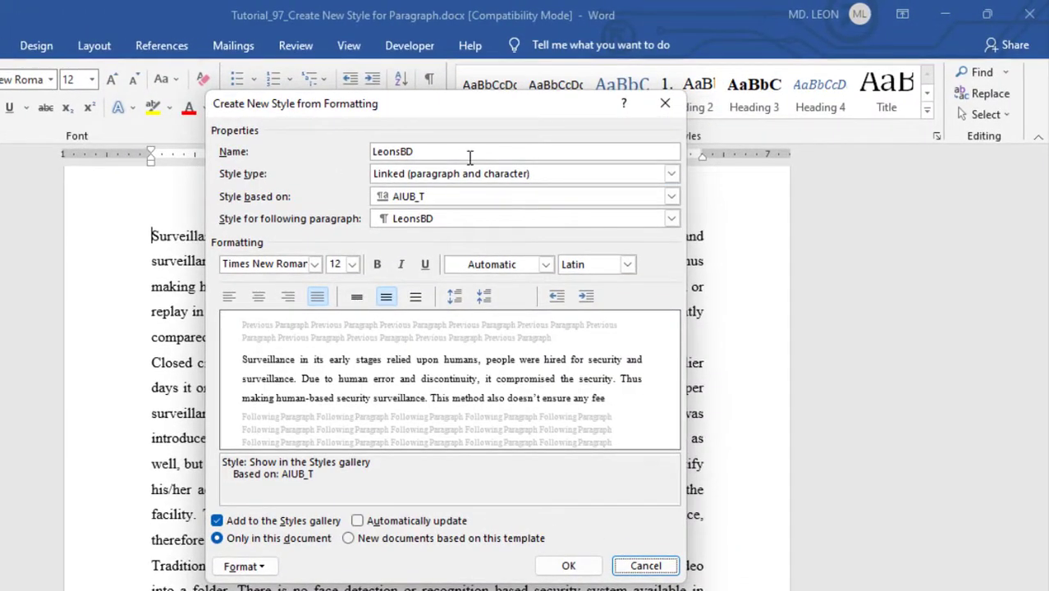
# Keep LeonsBD as a Linked style type and base it on Normal.
pyautogui.click(671, 174)
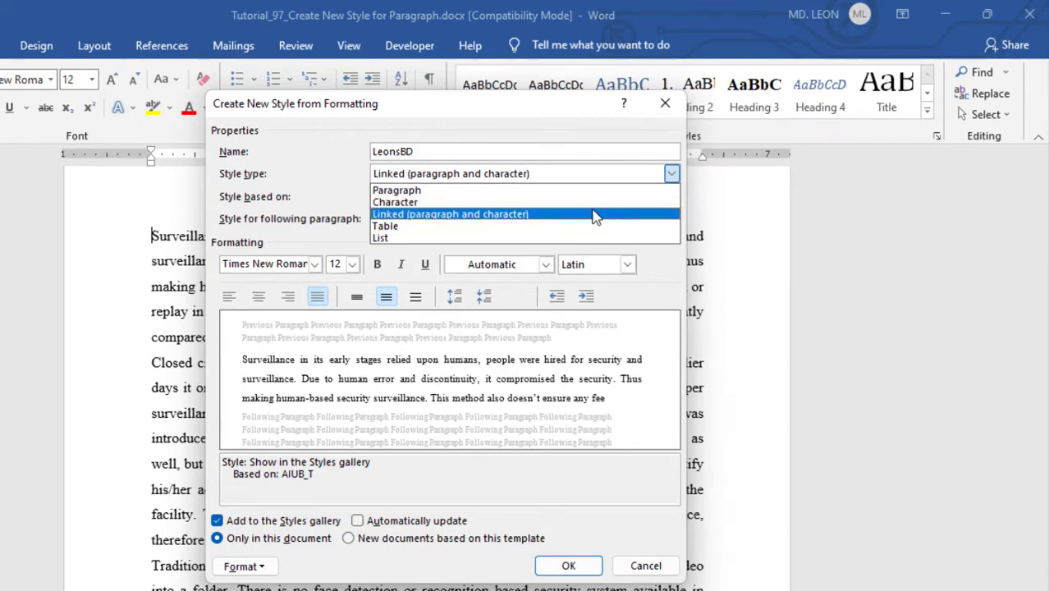
pyautogui.click(465, 215)
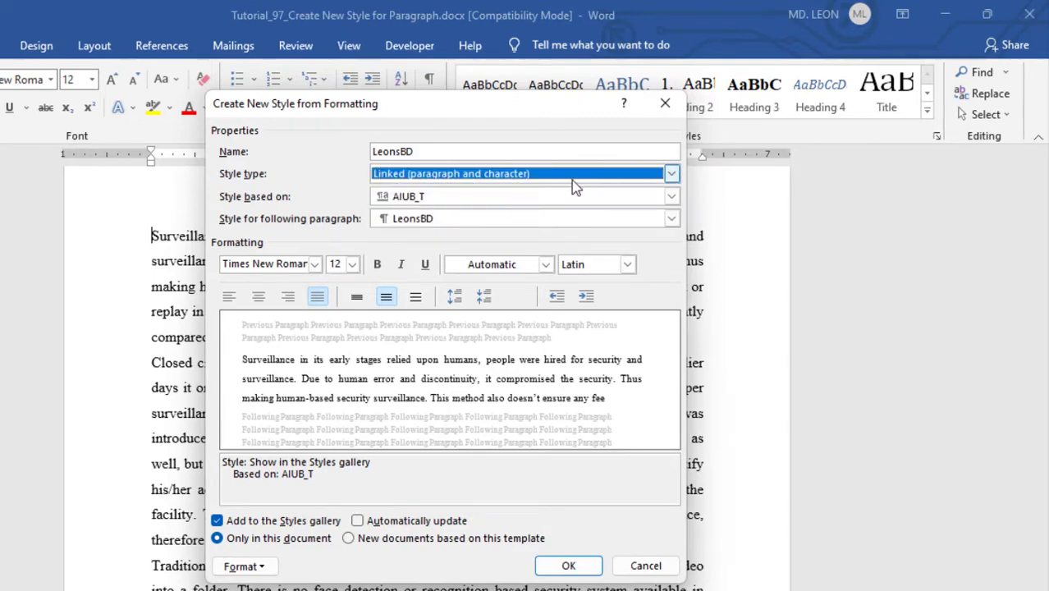
pyautogui.click(671, 196)
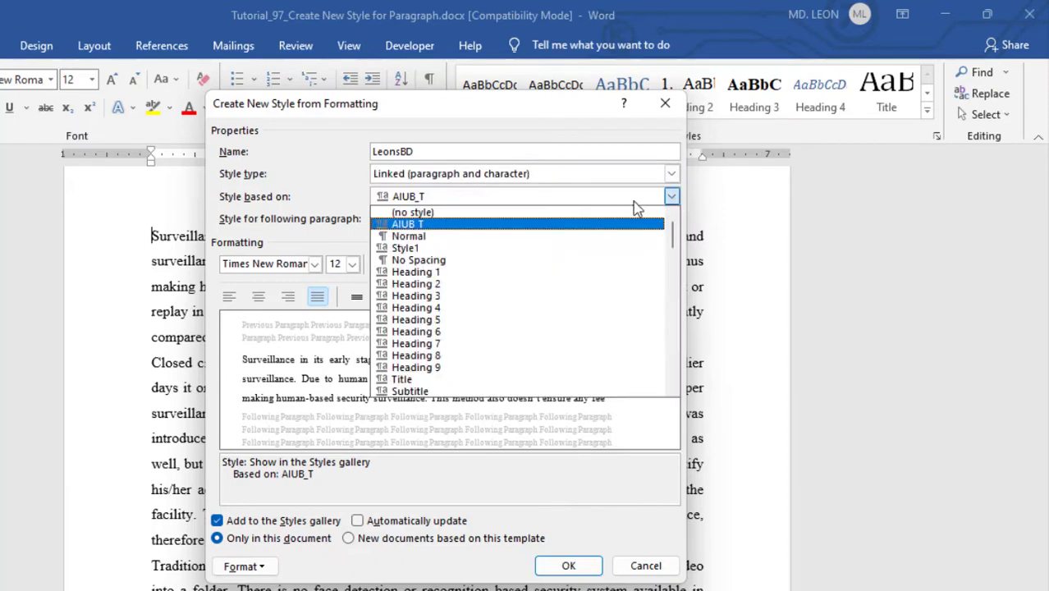
pyautogui.click(465, 236)
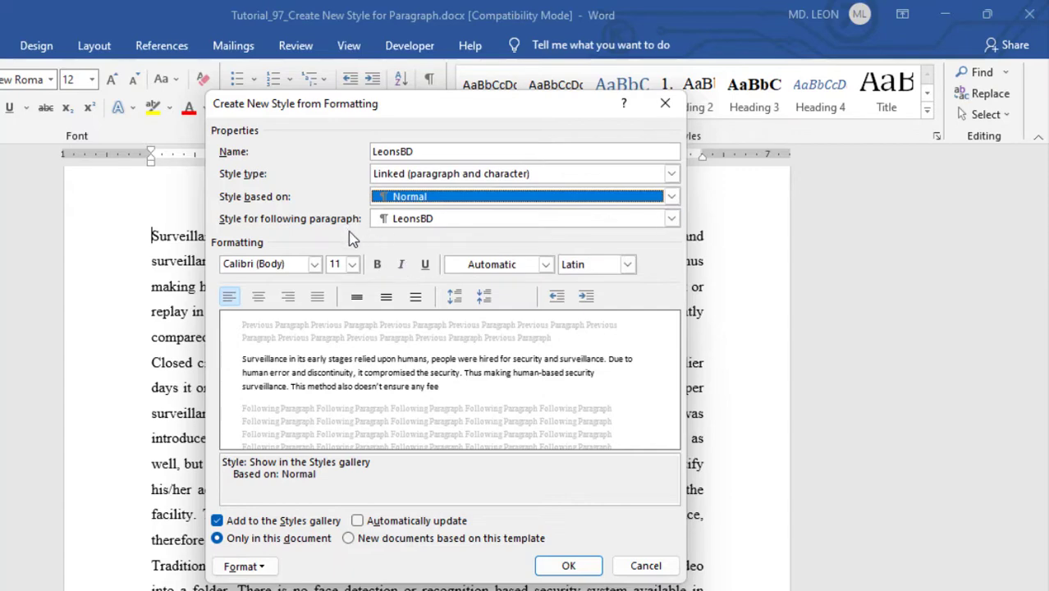
# Give LeonsBD the Rajdhani font at 16 pt with justified alignment.
pyautogui.click(315, 264)
pyautogui.press('Down')
pyautogui.press('Down')
pyautogui.press('Down')
pyautogui.press('Return')
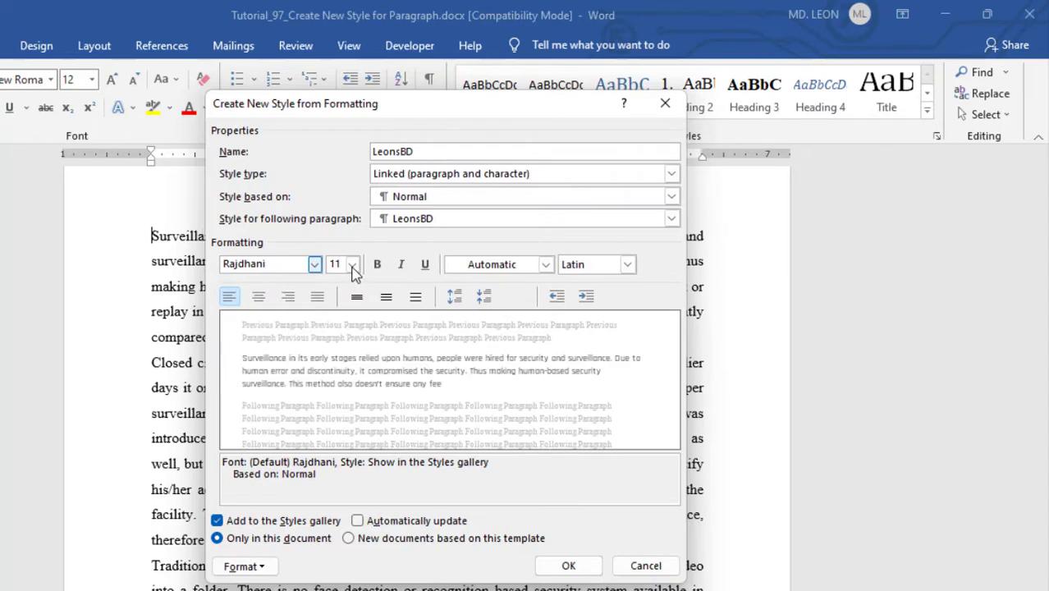
pyautogui.click(351, 265)
pyautogui.click(334, 353)
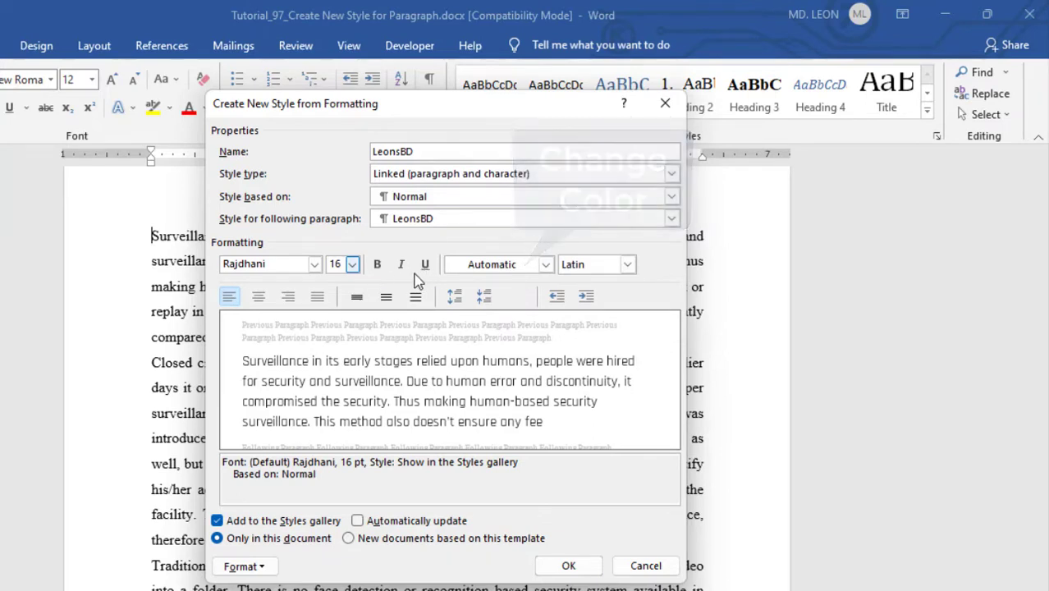
pyautogui.press('Tab')
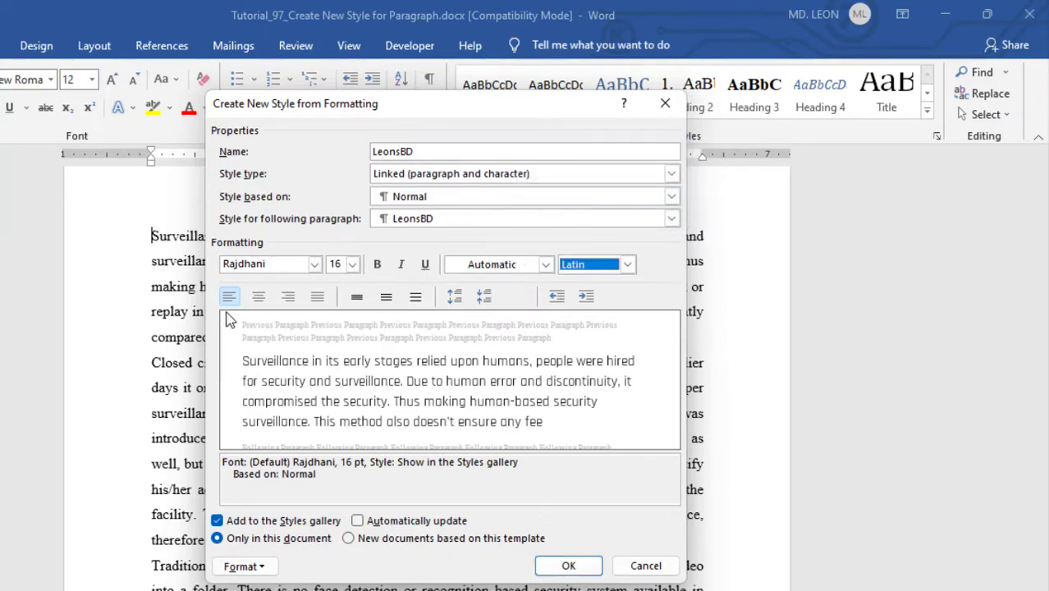
pyautogui.click(318, 298)
pyautogui.click(244, 566)
# In the style's Paragraph settings, try 0.5" left and 0.8" right indents, then reset the left indent toward 0.
pyautogui.click(265, 398)
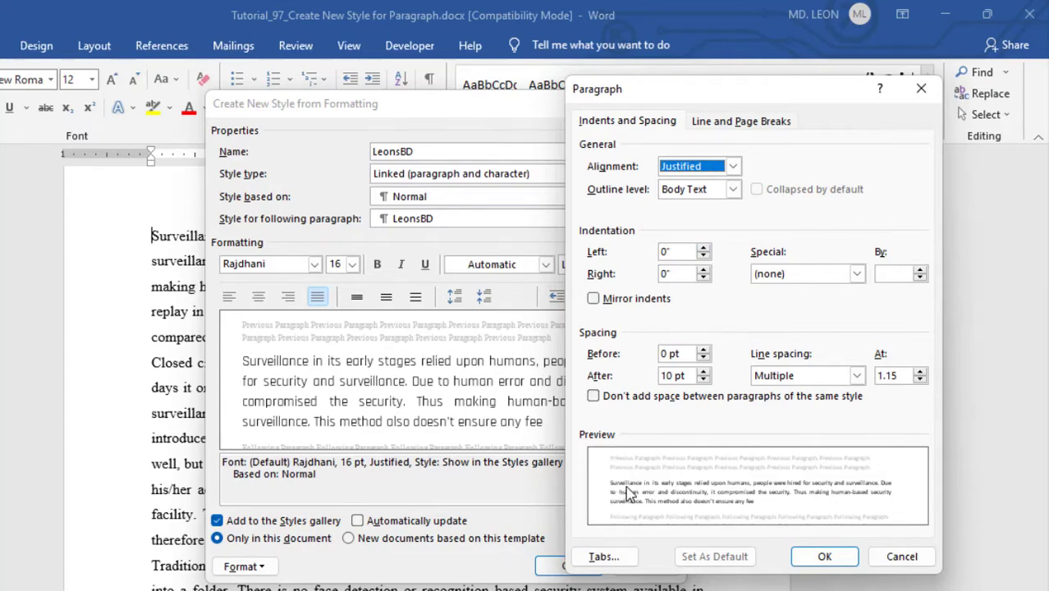
pyautogui.click(703, 248)
pyautogui.click(703, 247)
pyautogui.click(703, 248)
pyautogui.click(704, 248)
pyautogui.click(703, 248)
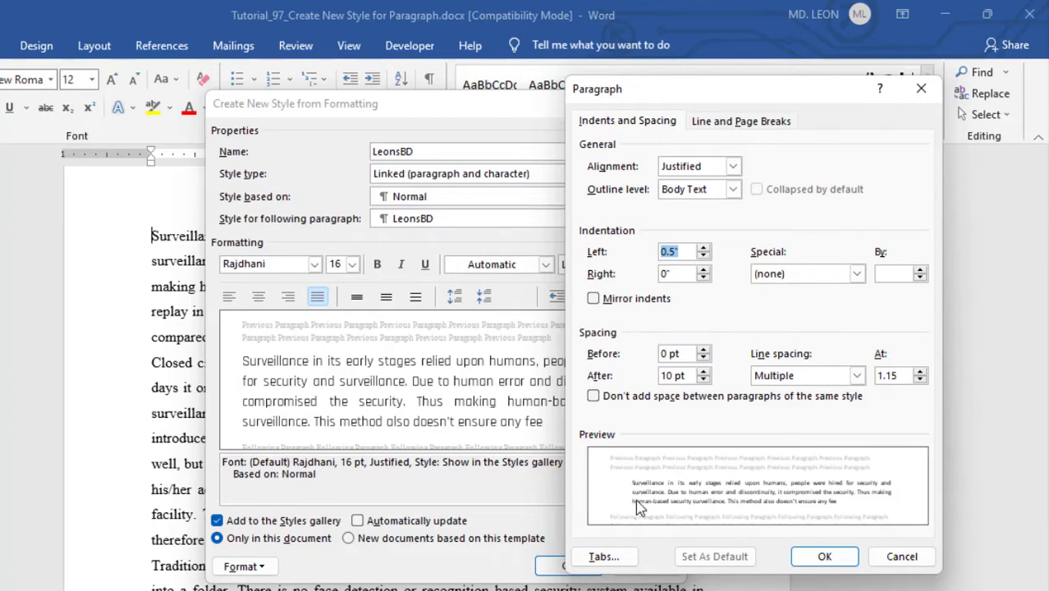
pyautogui.press('Right')
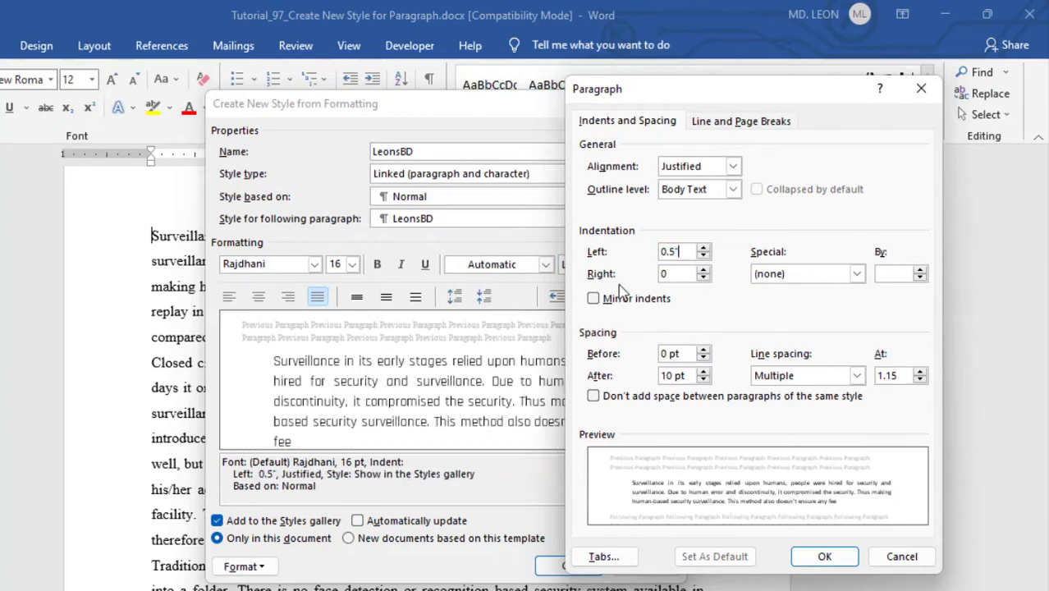
pyautogui.click(703, 269)
pyautogui.click(703, 269)
pyautogui.click(703, 269)
pyautogui.click(703, 270)
pyautogui.click(703, 269)
pyautogui.click(703, 269)
pyautogui.click(704, 270)
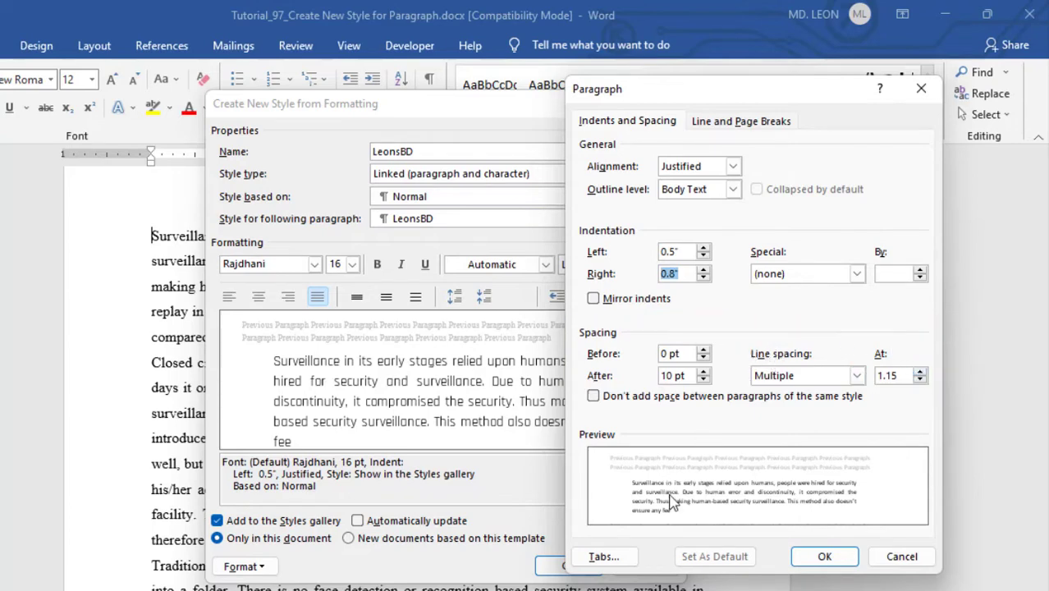
pyautogui.moveTo(680, 251); pyautogui.dragTo(650, 273)
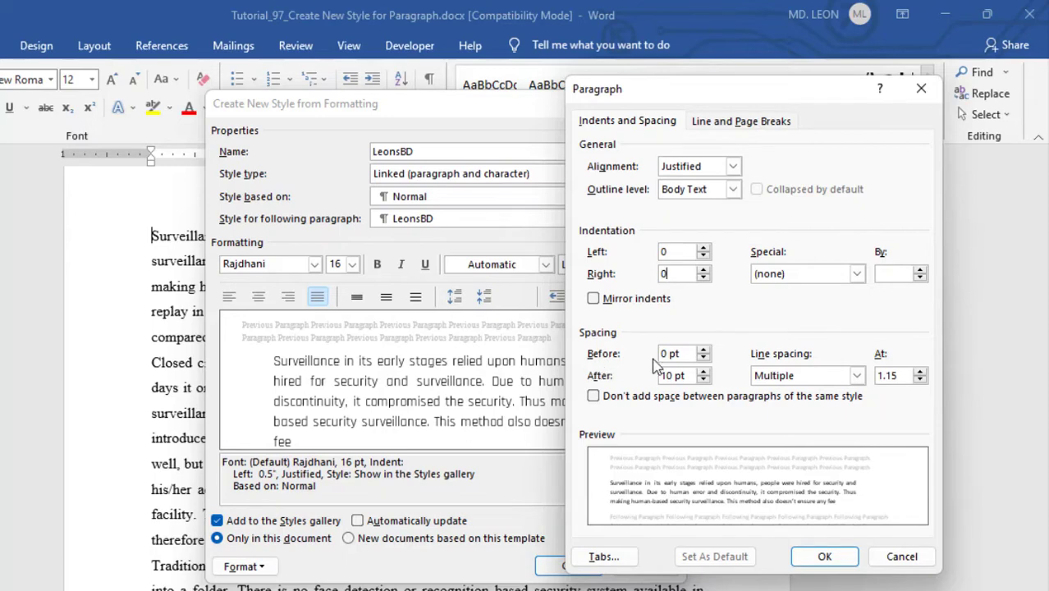
# Set LeonsBD to 6 pt spacing before and after, with Single line spacing.
pyautogui.click(703, 350)
pyautogui.click(704, 349)
pyautogui.click(703, 358)
pyautogui.click(704, 379)
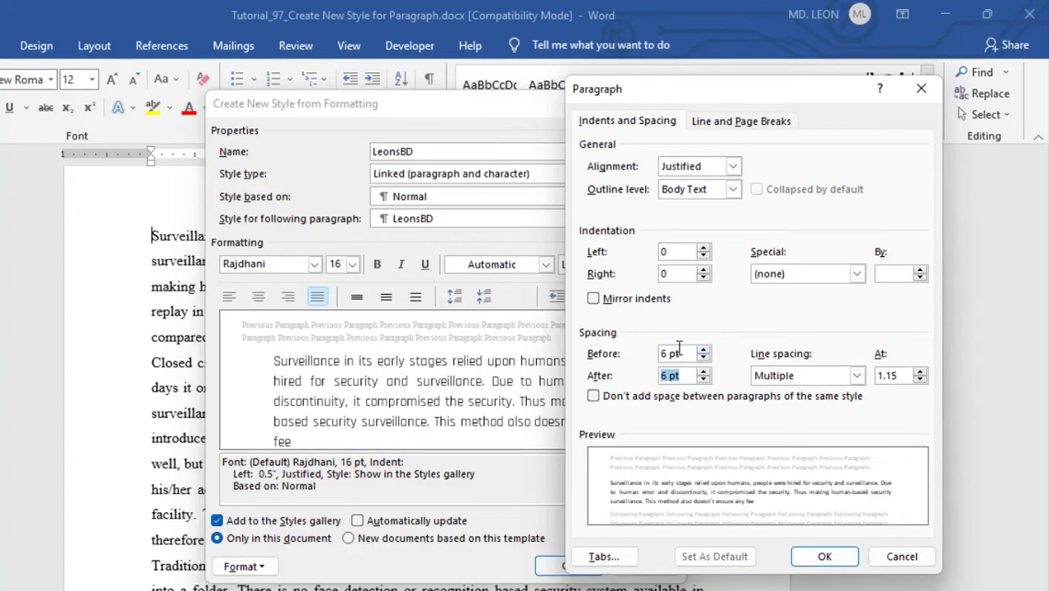
pyautogui.click(856, 378)
pyautogui.click(787, 393)
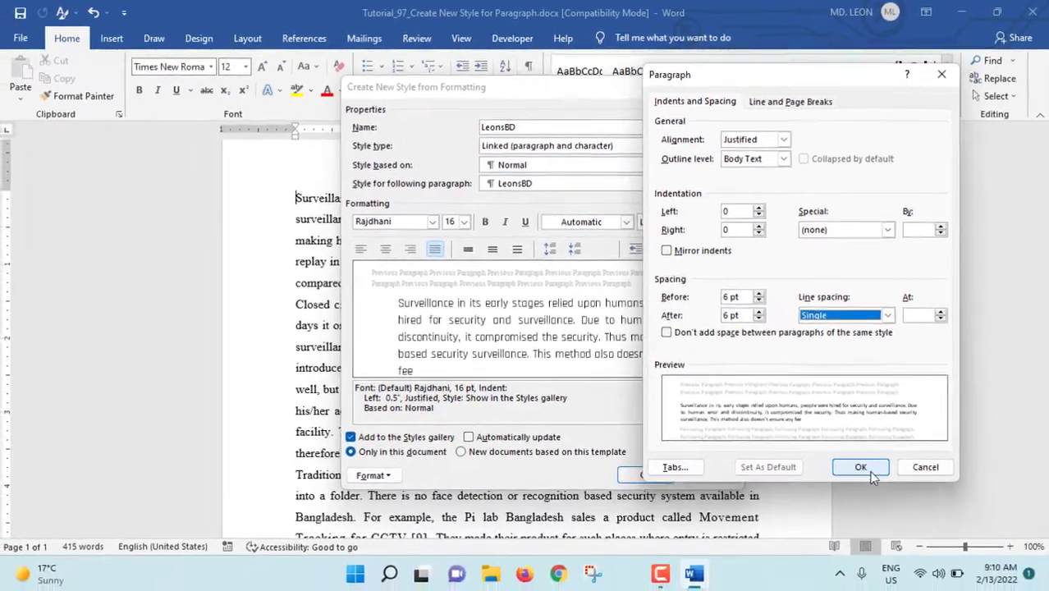
# Accept the paragraph settings, then tick Automatically update and New documents based on this template.
pyautogui.click(853, 523)
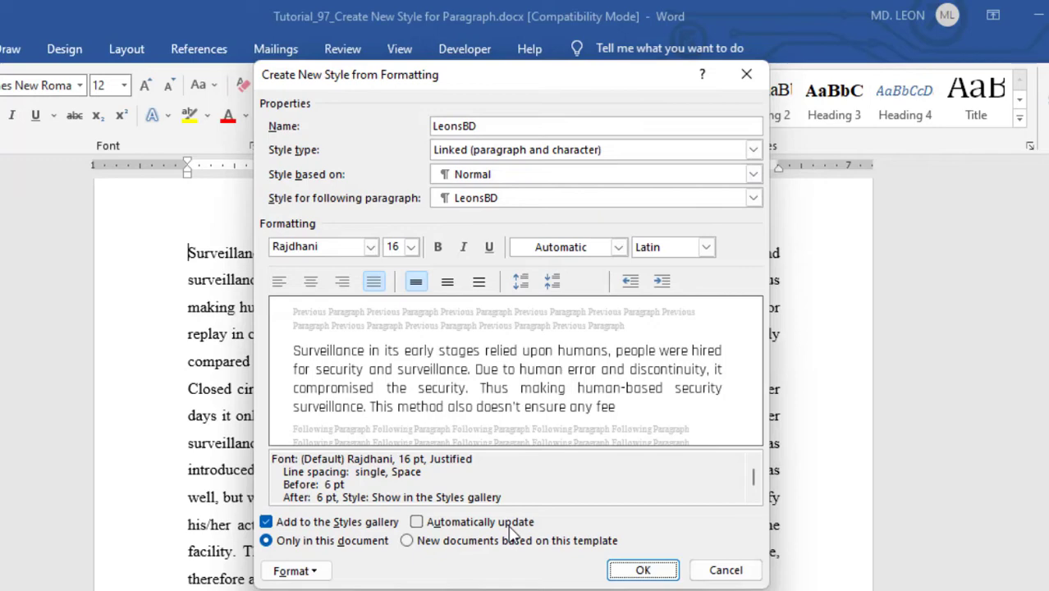
pyautogui.click(418, 524)
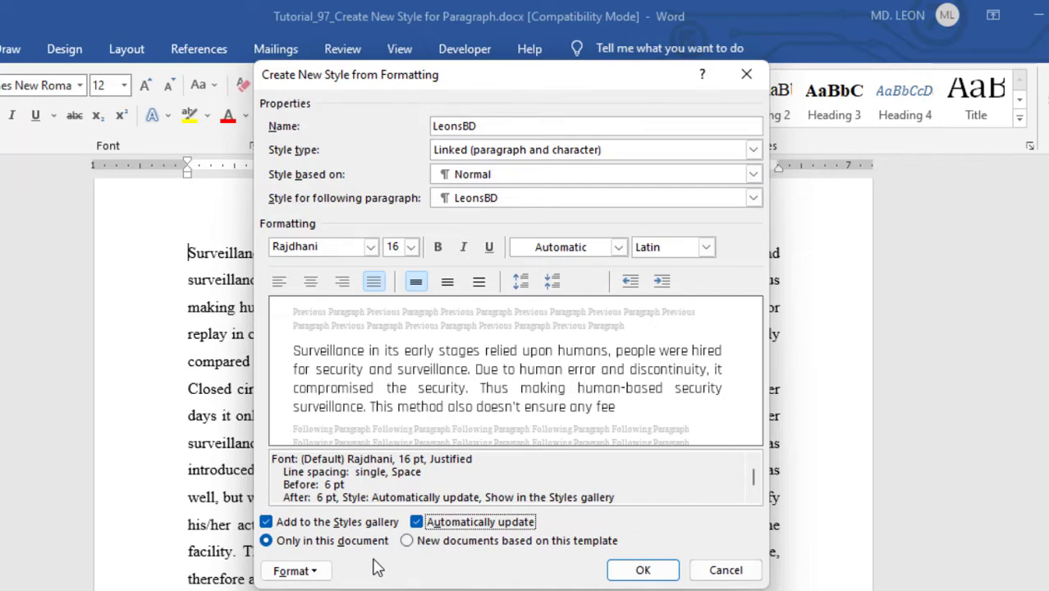
pyautogui.click(407, 541)
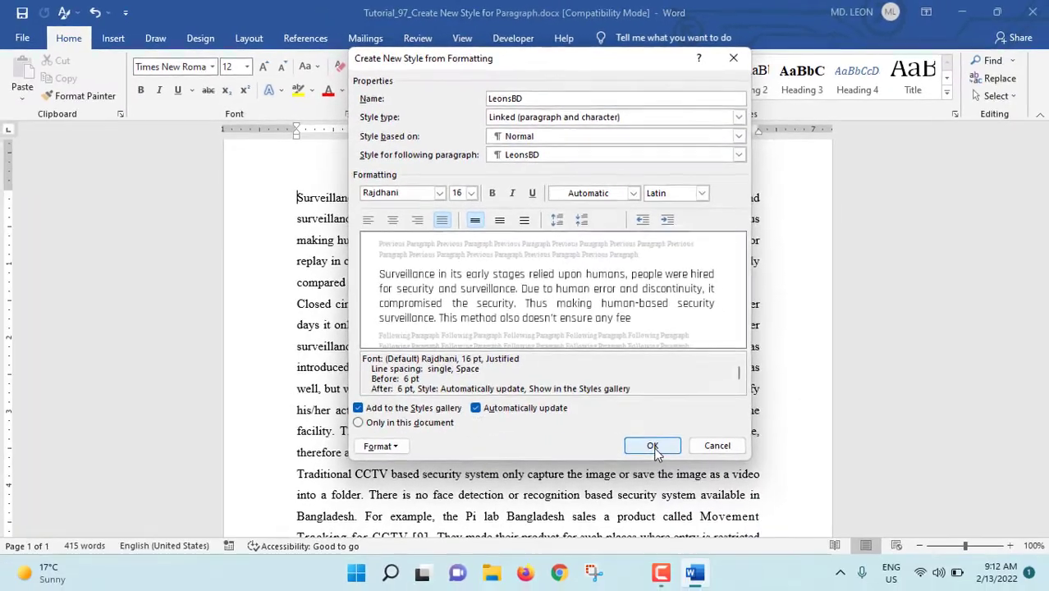
# Save the LeonsBD style and locate the Closed circuit television paragraph.
pyautogui.click(642, 570)
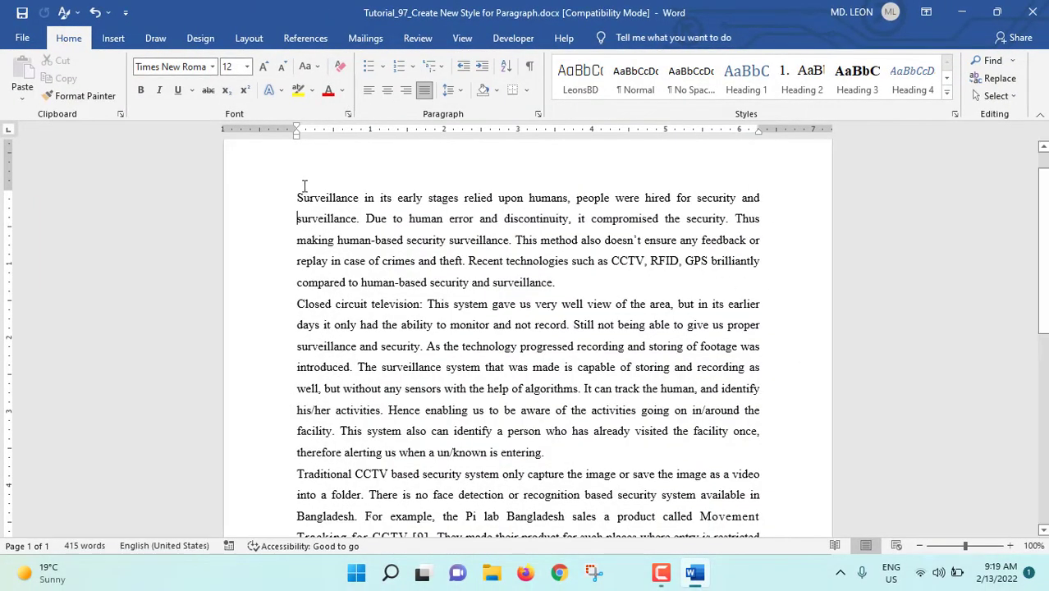
pyautogui.moveTo(296, 197); pyautogui.dragTo(571, 300)
pyautogui.scroll(-1, 460, 305)
pyautogui.moveTo(297, 268); pyautogui.dragTo(556, 409)
pyautogui.moveTo(297, 437); pyautogui.dragTo(349, 500)
pyautogui.scroll(2, 607, 375)
pyautogui.click(596, 322)
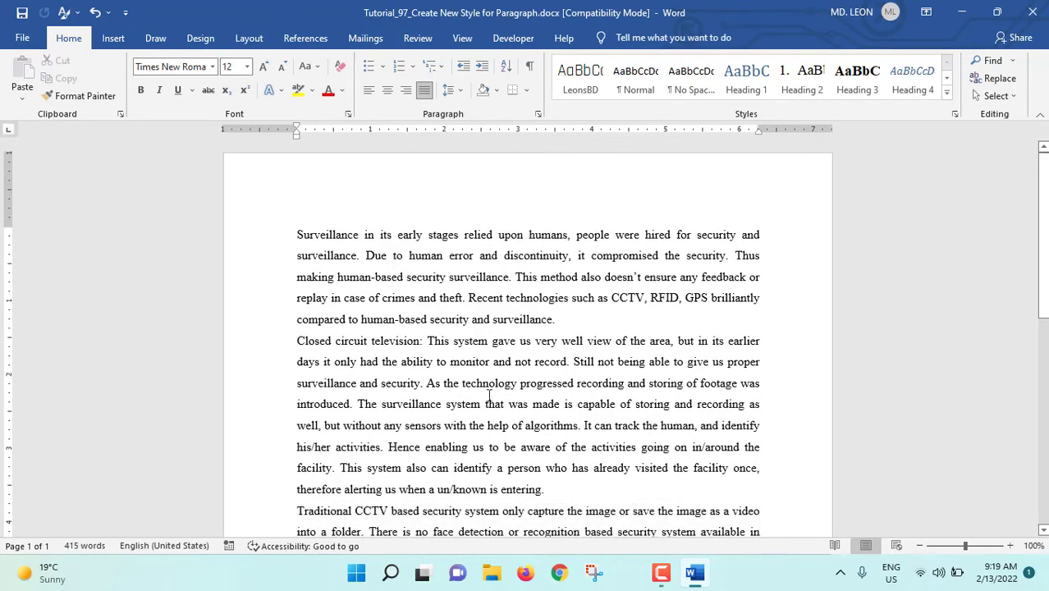
pyautogui.moveTo(297, 340); pyautogui.dragTo(559, 485)
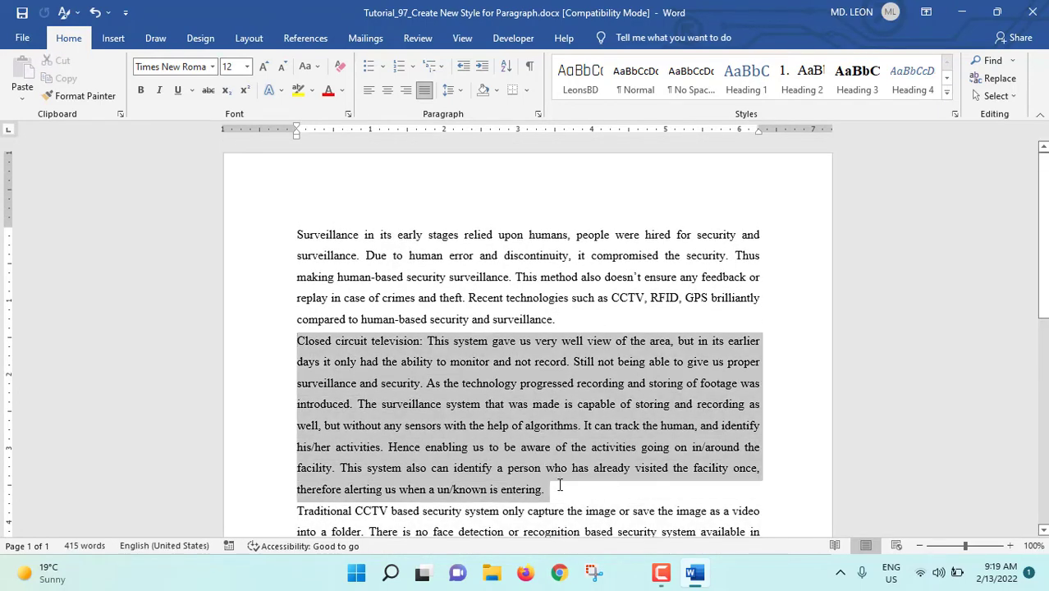
# Apply LeonsBD to the Closed circuit television paragraph and check the restyled text.
pyautogui.click(426, 384)
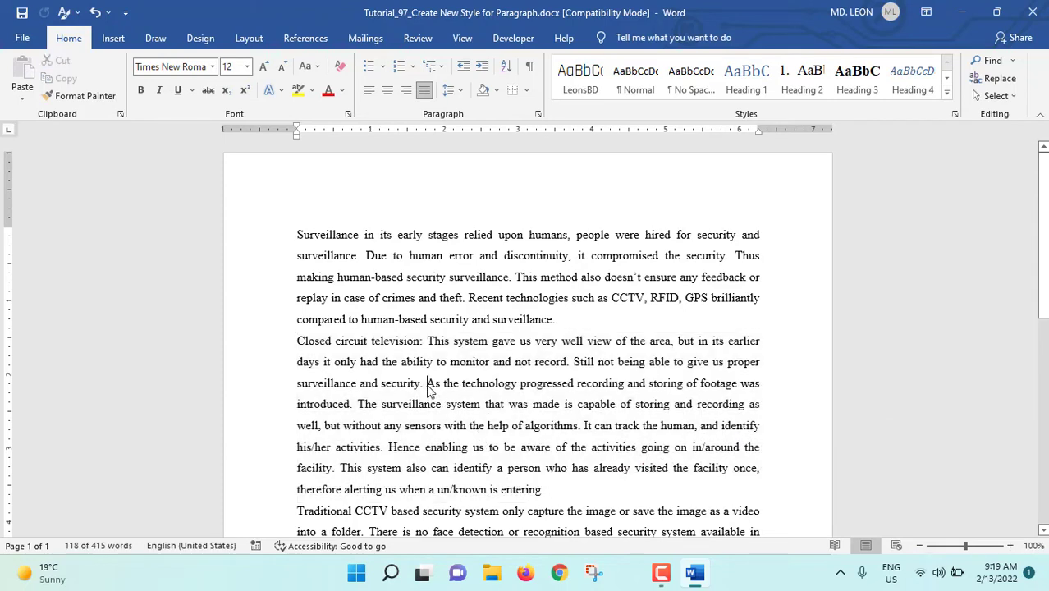
pyautogui.click(580, 80)
pyautogui.scroll(-2, 825, 328)
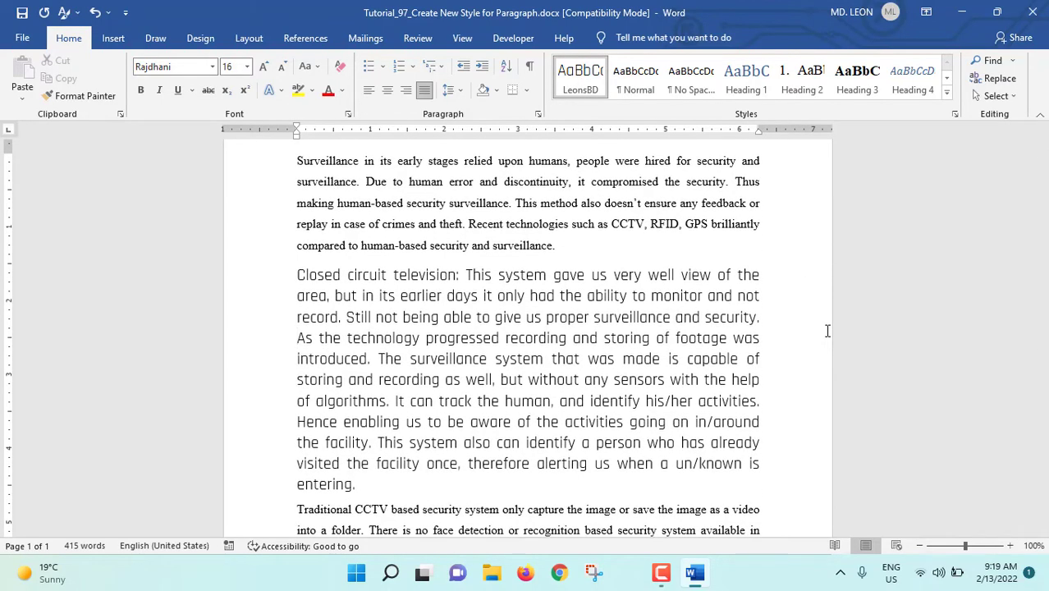
pyautogui.moveTo(297, 274); pyautogui.dragTo(376, 485)
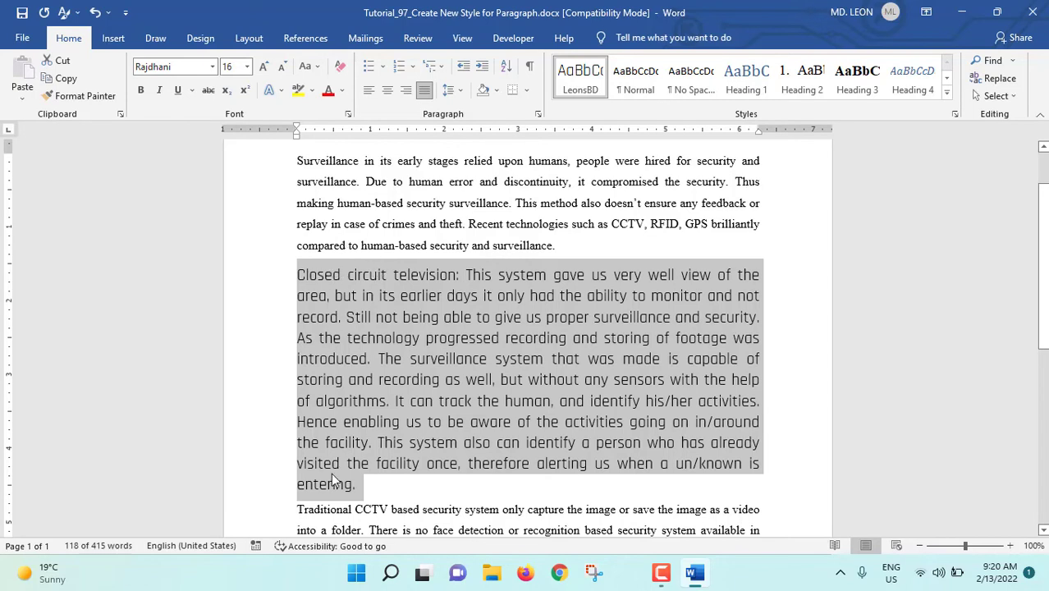
pyautogui.click(369, 495)
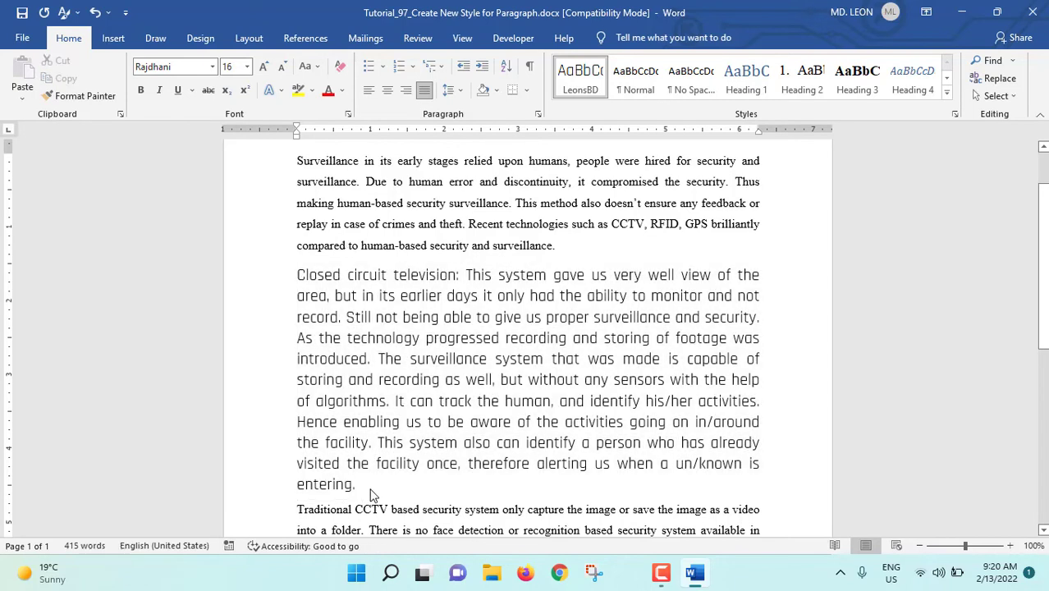